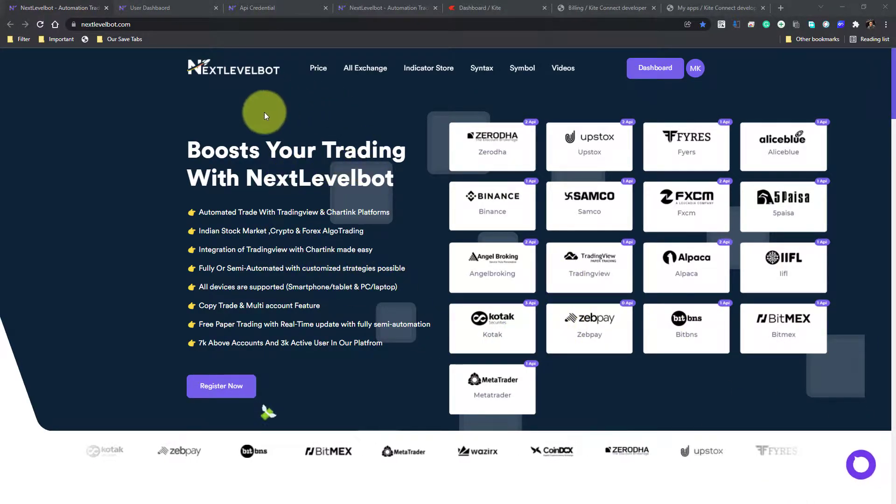
Open the NextLevelbot user dashboard, reload it and expand its Tool And Help section.
click(121, 24)
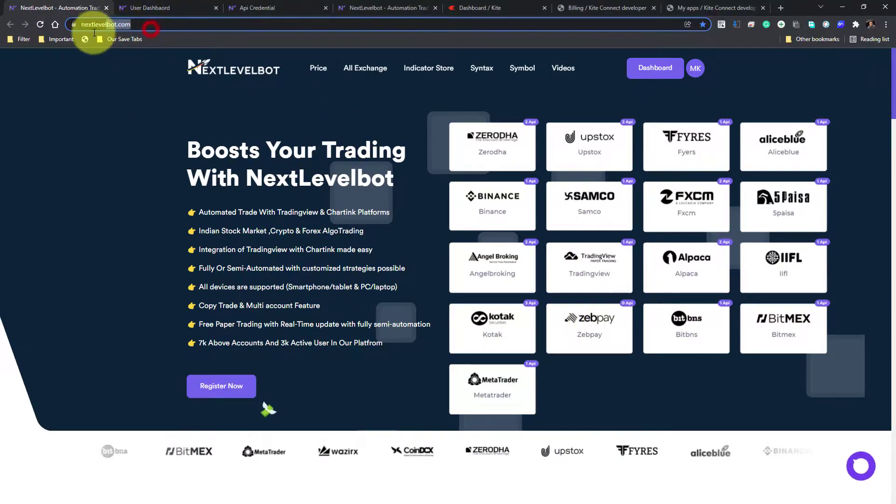
click(182, 108)
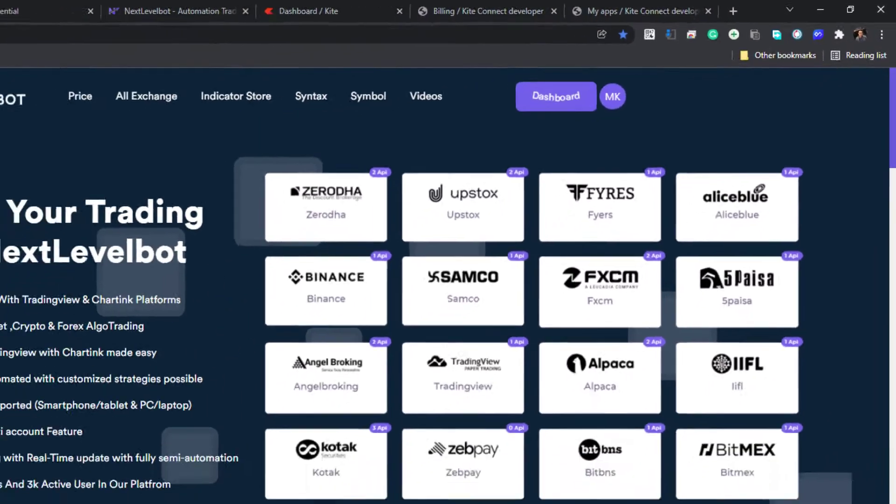
click(149, 7)
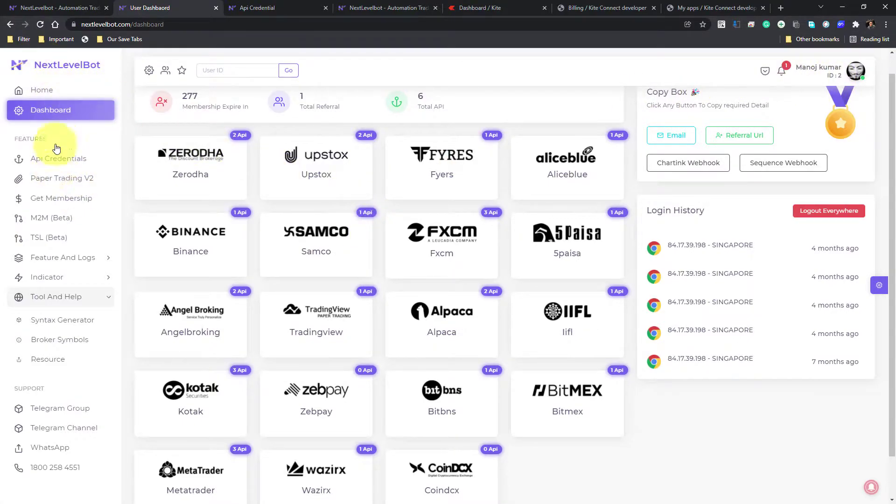
click(40, 26)
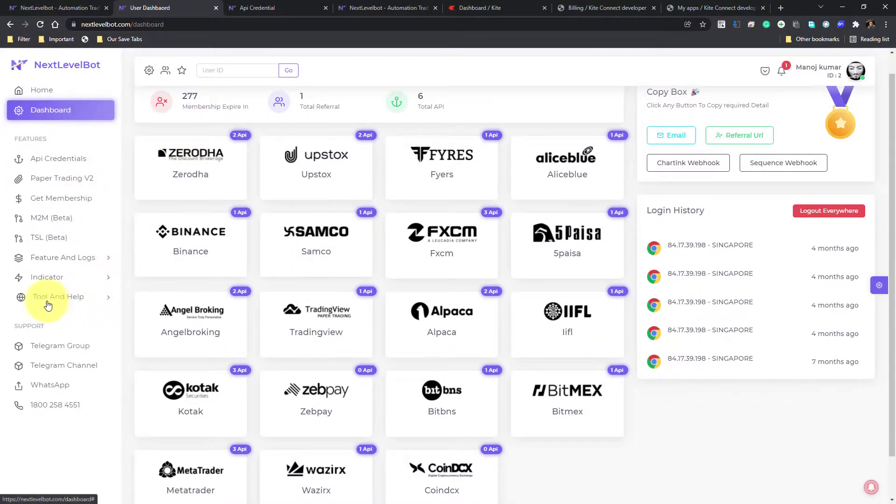
click(100, 299)
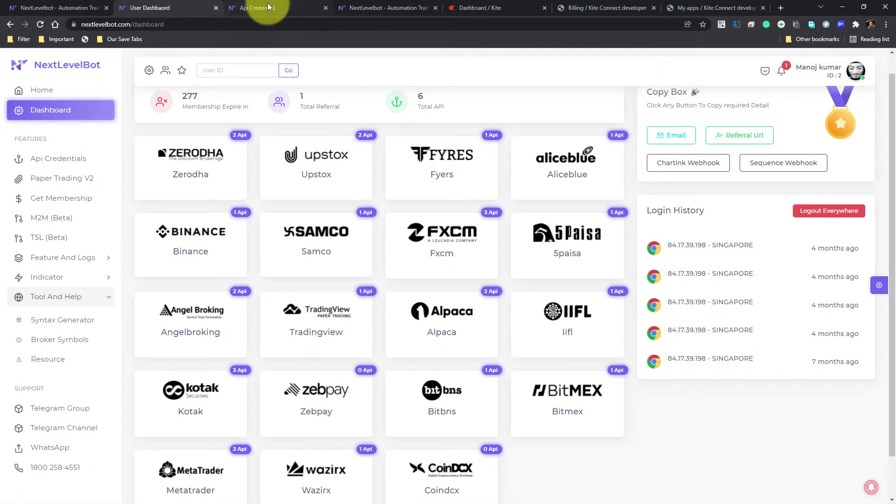
Close the Api Credential page and reload the NextLevelbot Resource page.
click(268, 5)
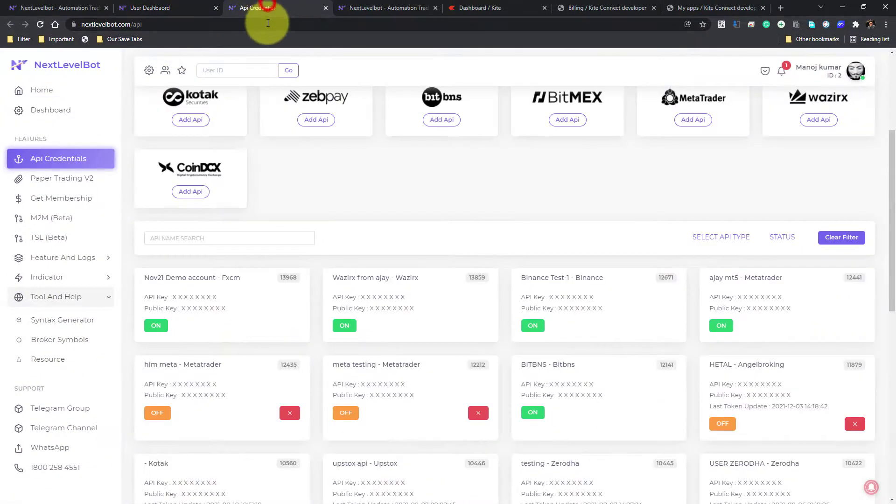
click(326, 7)
scroll(382, 299, down, 2)
scroll(380, 290, up, 2)
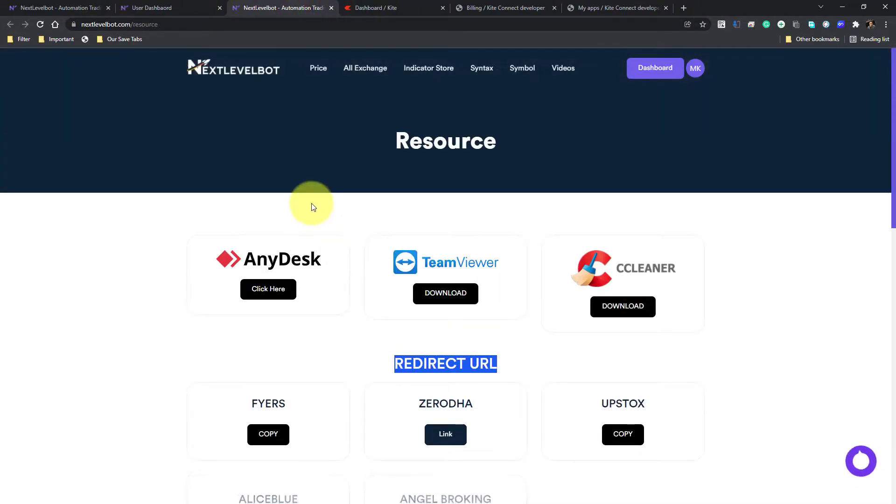
click(40, 25)
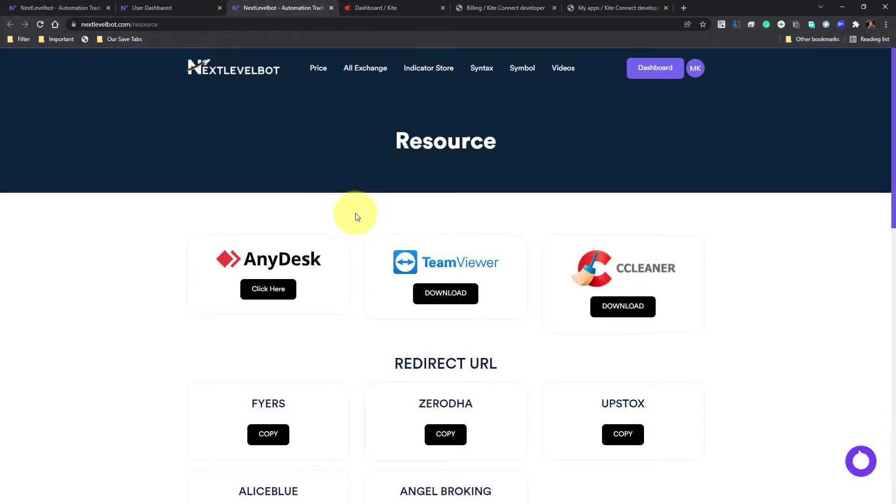
Examine the Redirect URL and API Dashboard URL sections of the Resource page, including the Zerodha and Kite entries.
scroll(357, 216, down, 1)
drag(398, 318, 490, 318)
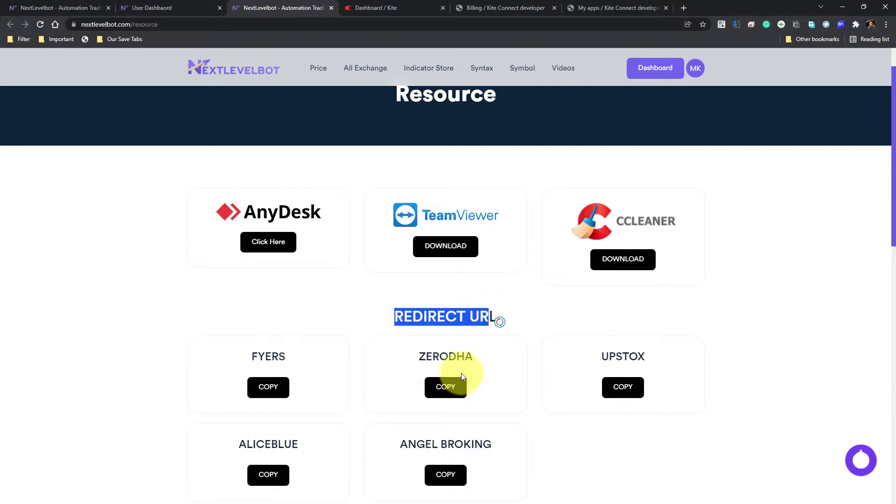
scroll(463, 380, down, 2)
click(384, 205)
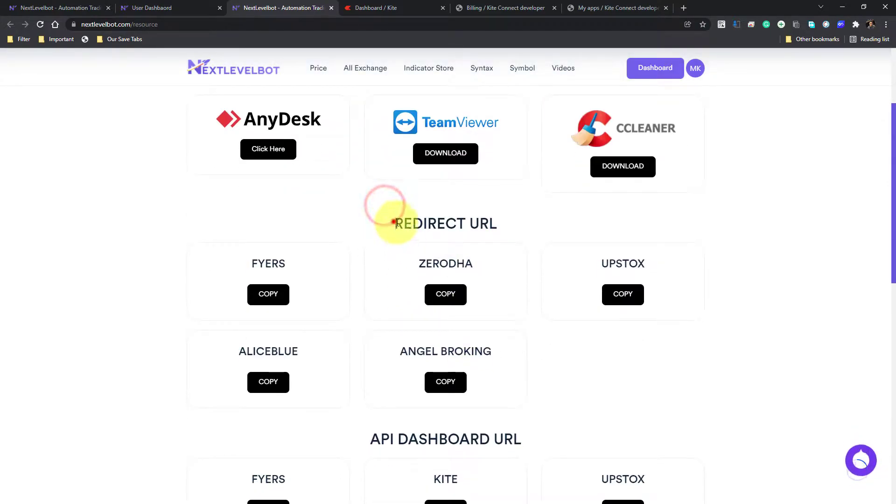
drag(394, 225, 490, 224)
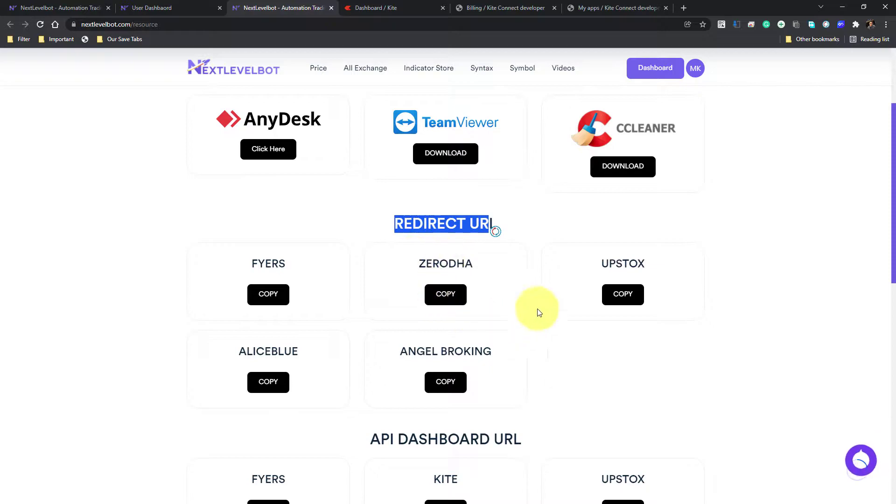
click(447, 297)
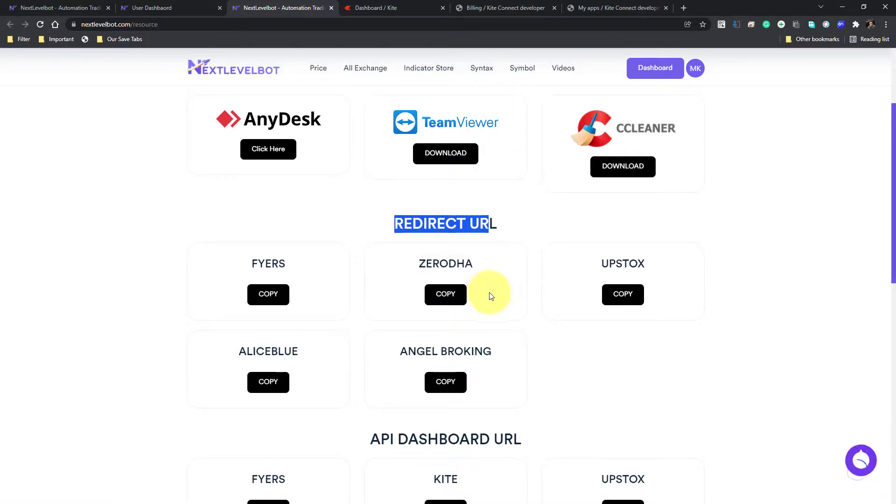
scroll(488, 292, down, 3)
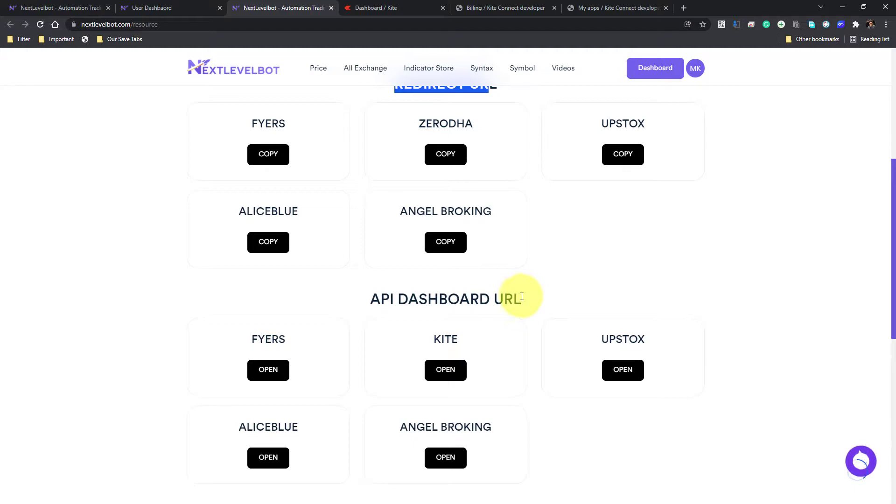
Switch from the Resource page to the Billing page of the Kite Connect developer site.
click(488, 7)
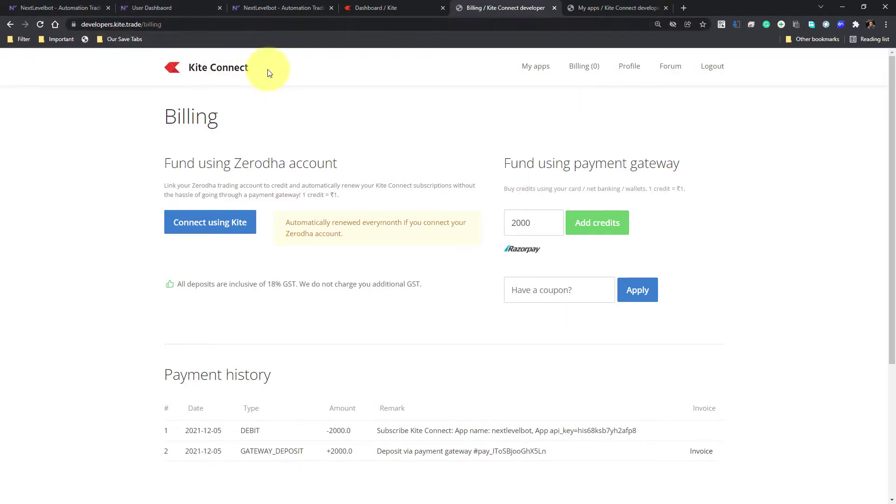
click(292, 7)
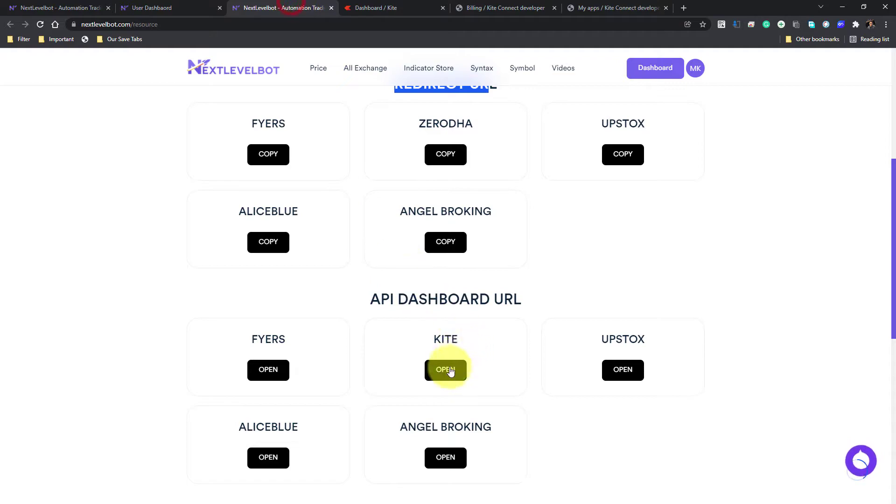
click(486, 7)
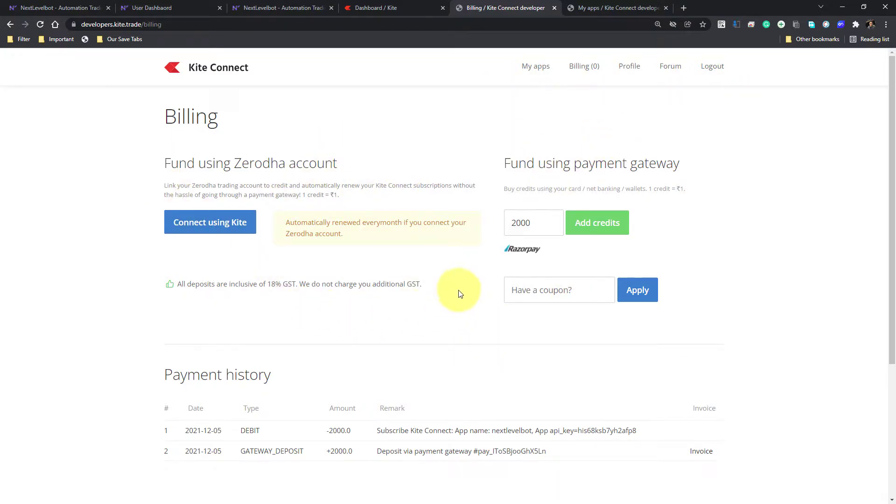
click(577, 70)
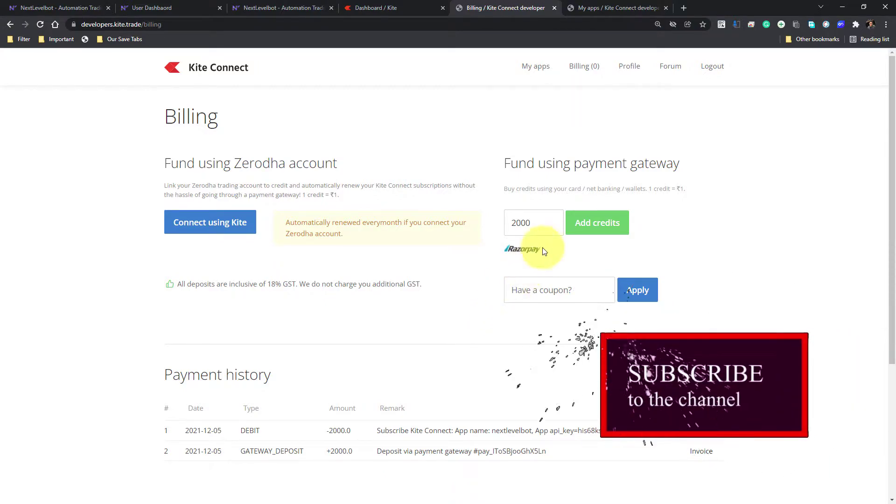
Review the payment methods offered for adding 2000 credits through the payment gateway, and close the checkout without paying.
click(580, 223)
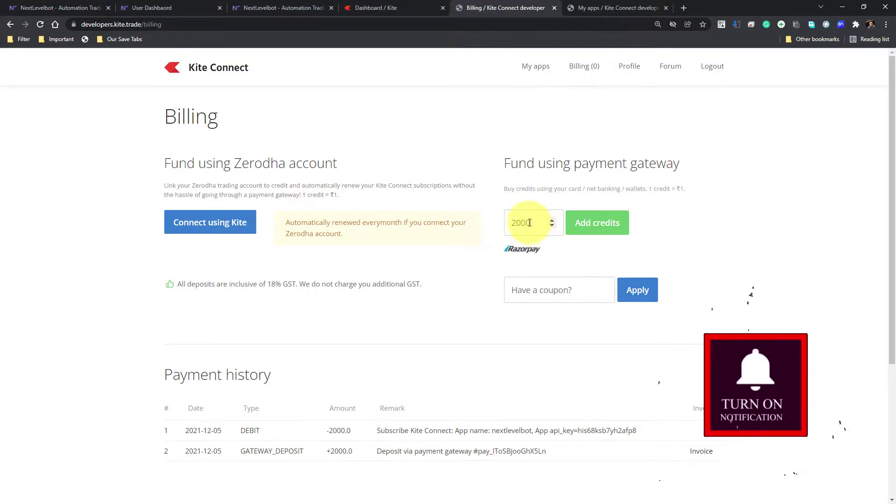
double_click(525, 222)
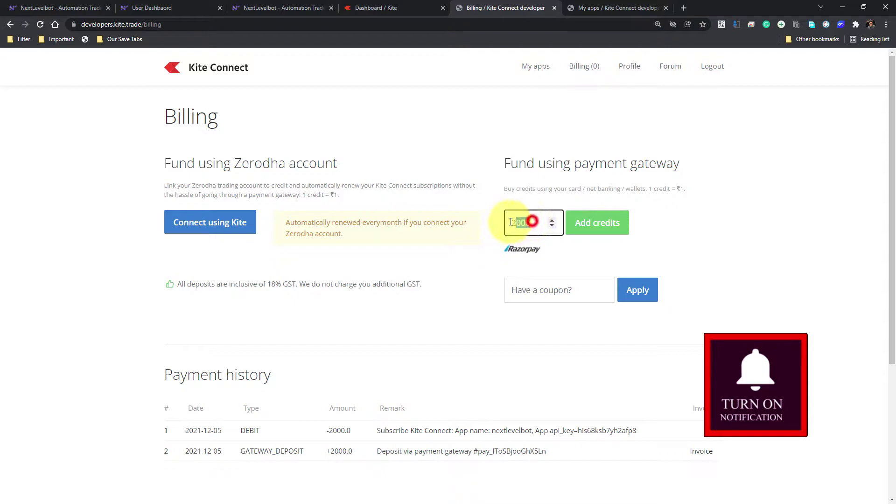
click(586, 228)
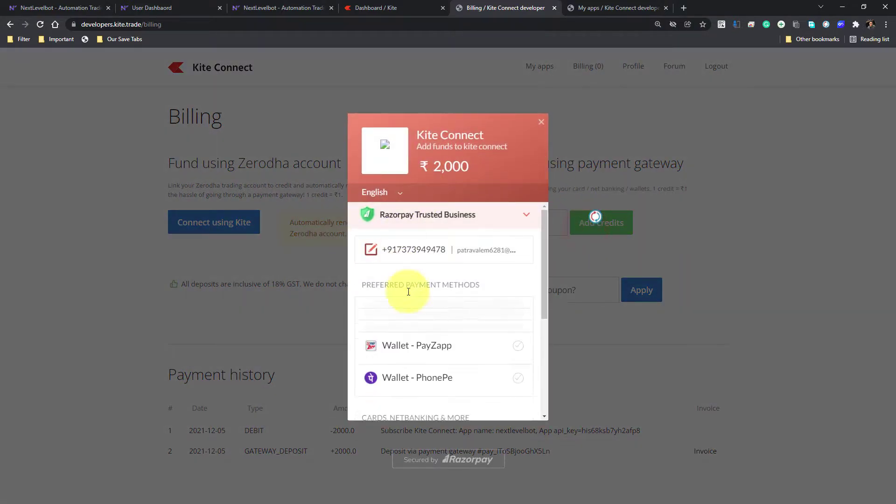
scroll(430, 322, down, 1)
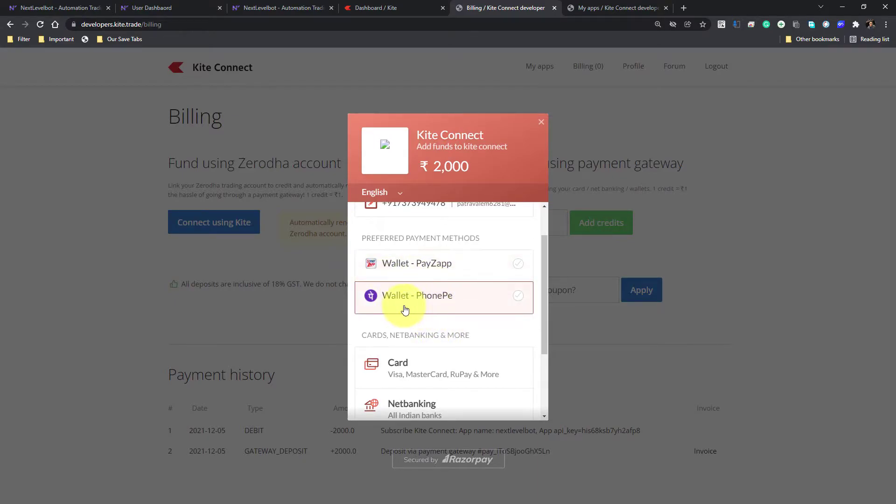
scroll(439, 315, down, 2)
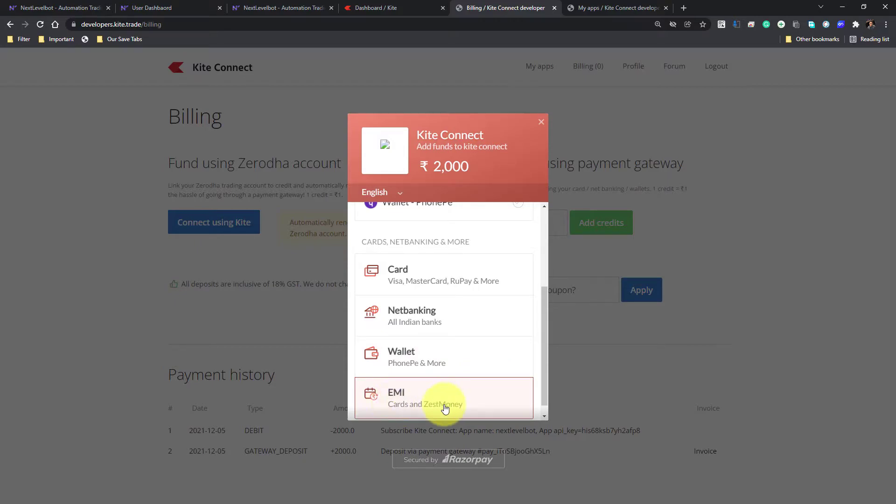
scroll(469, 404, down, 1)
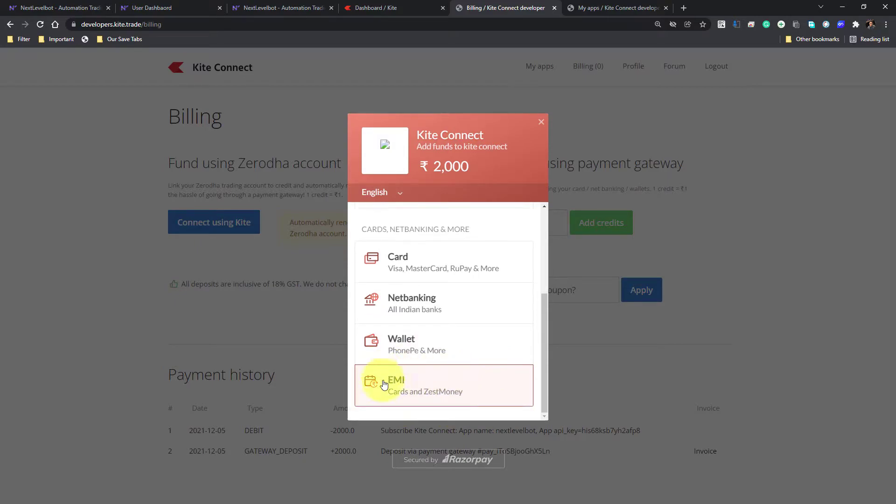
click(541, 123)
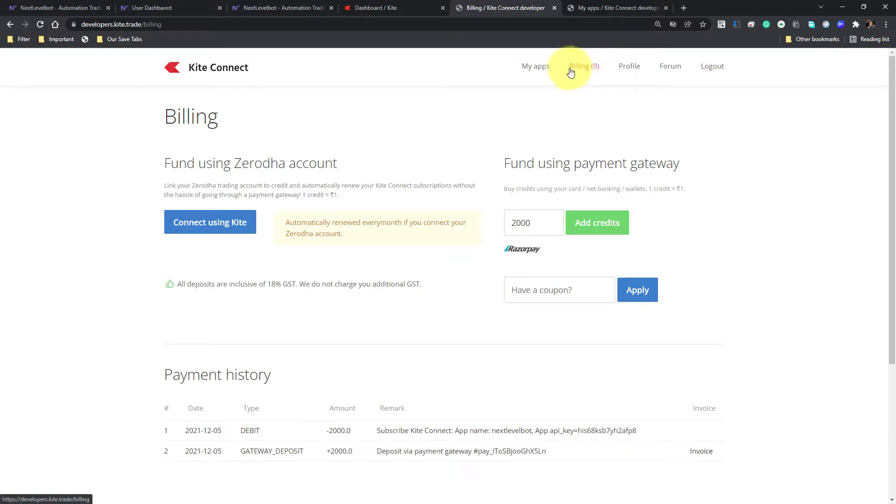
Start creating a new app from My apps and go through its App name, Zerodha Client ID and Redirect URL fields.
click(592, 8)
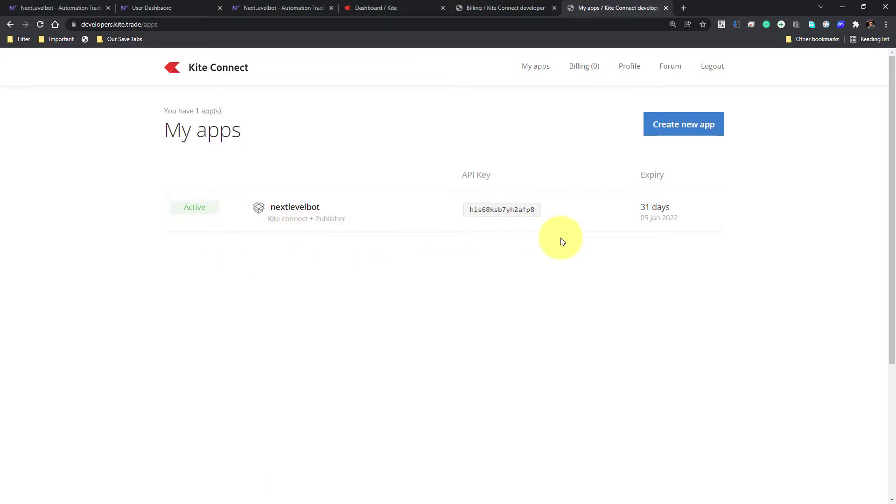
click(670, 131)
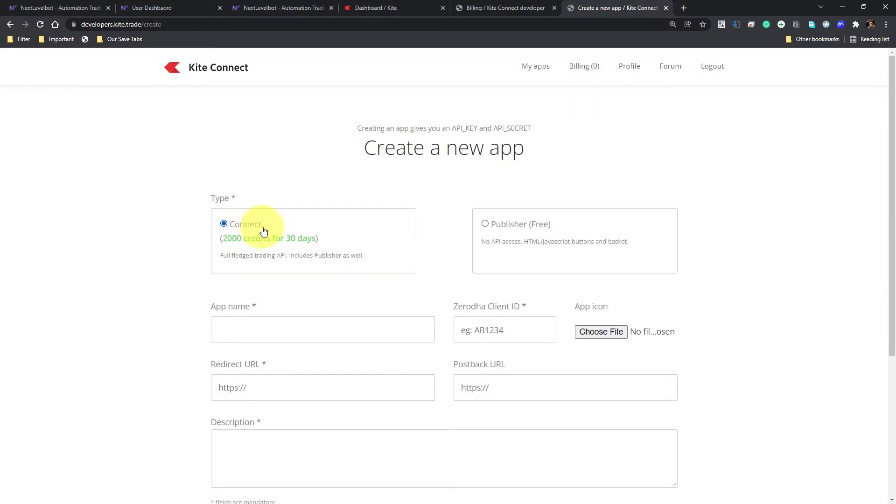
click(242, 331)
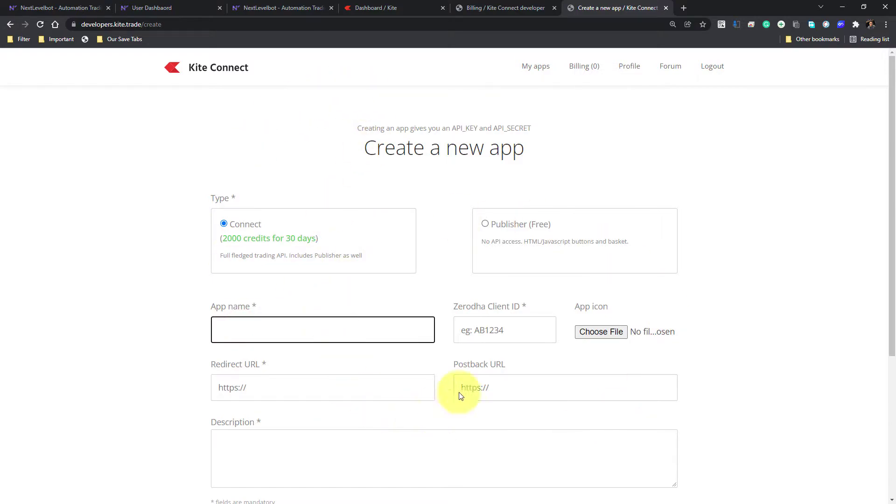
click(225, 327)
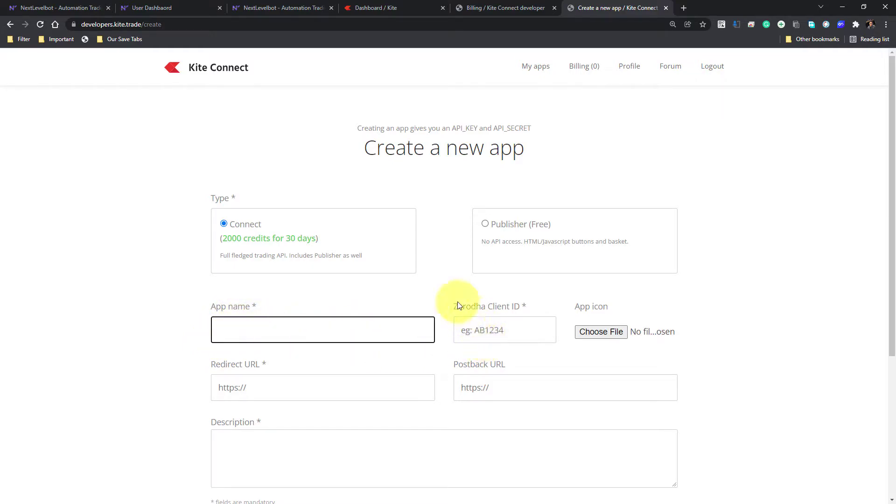
drag(458, 306, 514, 307)
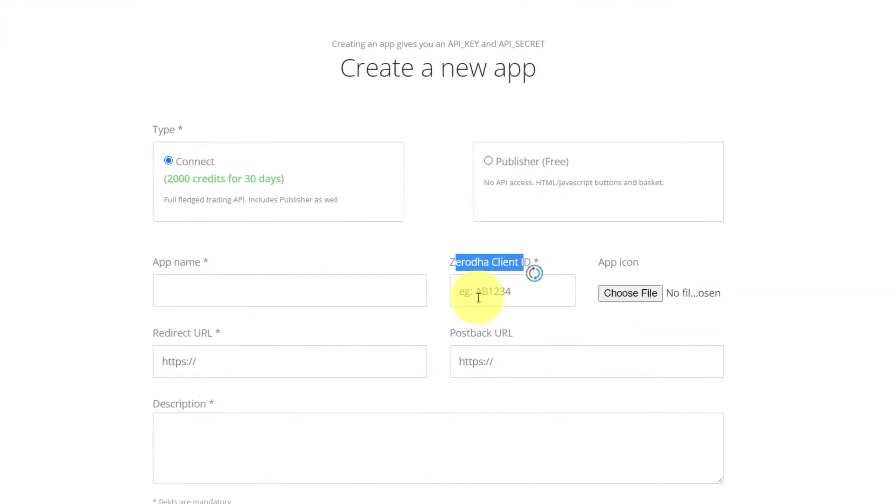
click(479, 299)
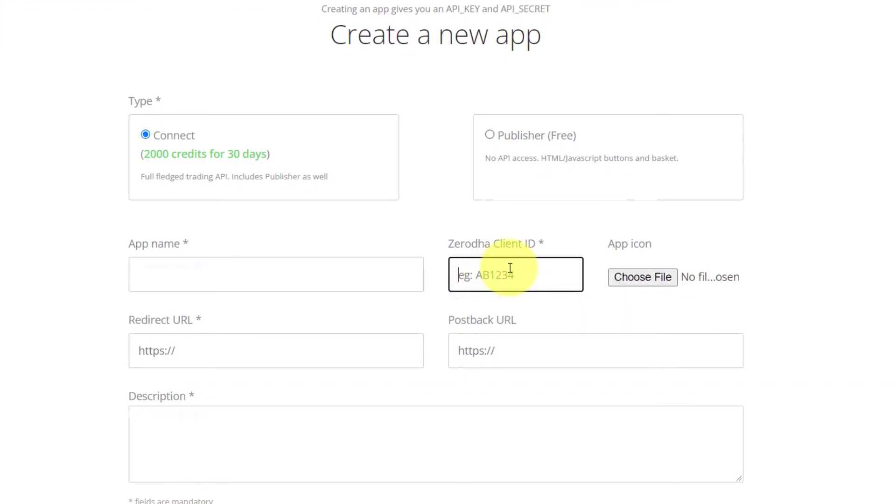
click(194, 346)
click(173, 354)
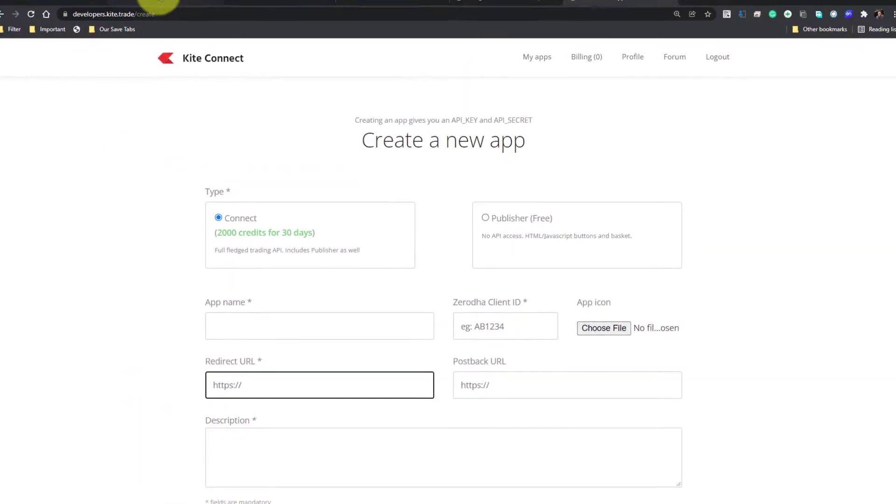
Copy the Zerodha redirect URL from the NextLevelbot Resource page.
click(159, 2)
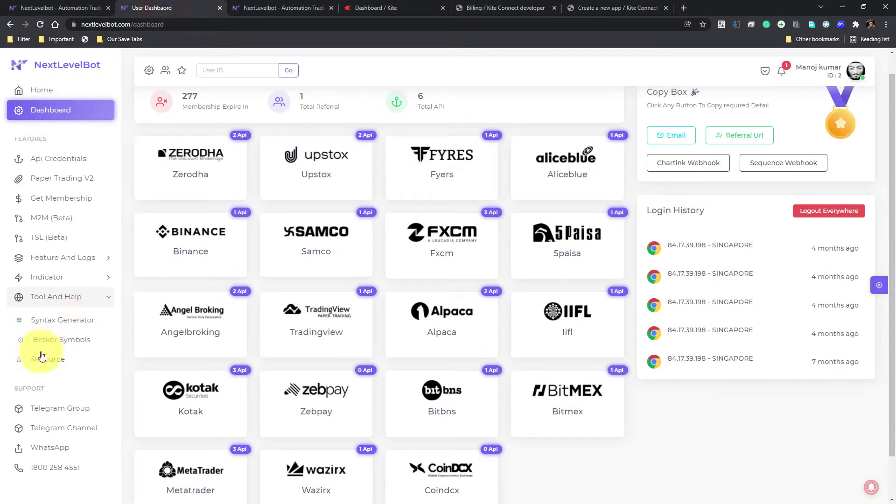
click(292, 8)
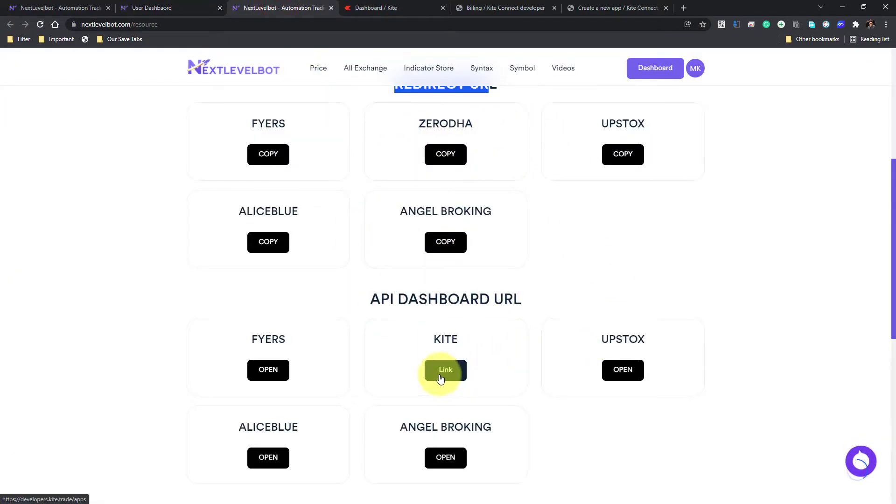
scroll(455, 345, up, 1)
drag(404, 130, 461, 138)
drag(428, 171, 473, 172)
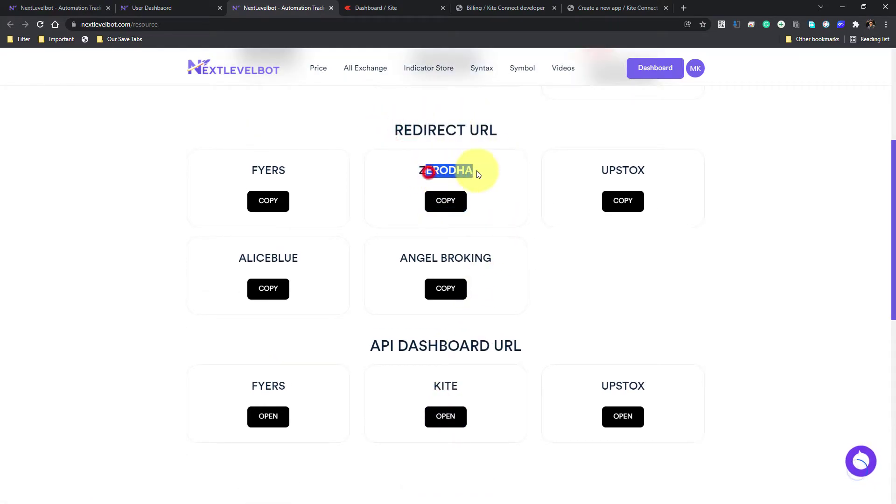
click(445, 205)
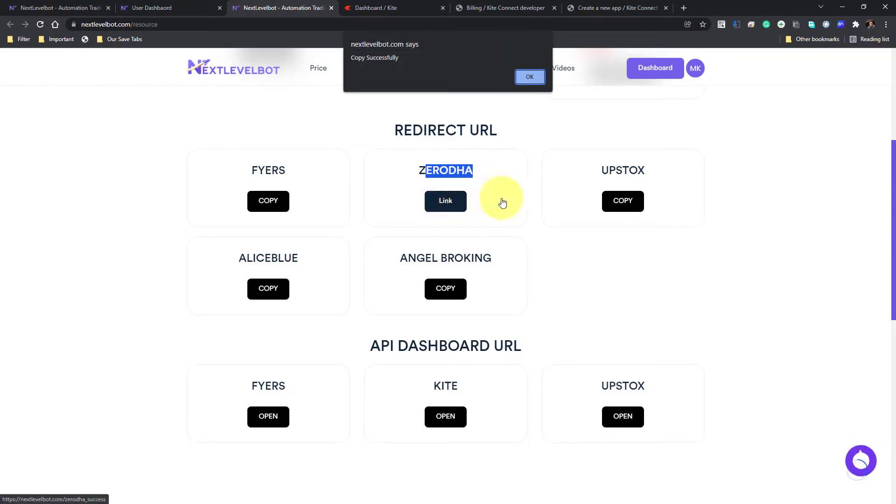
click(387, 7)
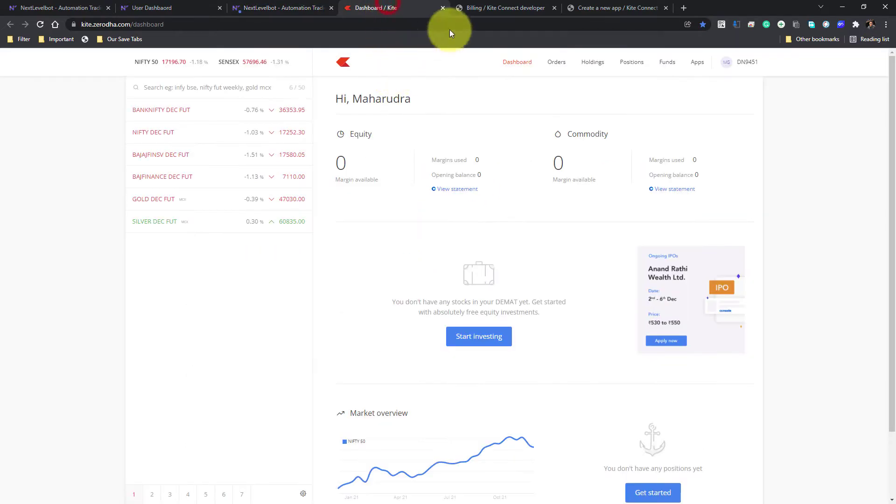
click(501, 6)
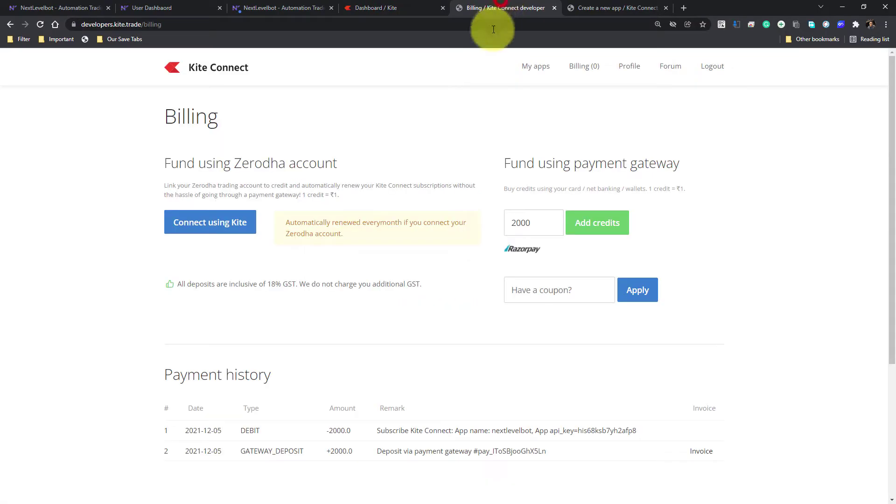
click(604, 7)
click(276, 387)
text(https://nextlevelbot.com/zerodha_success)
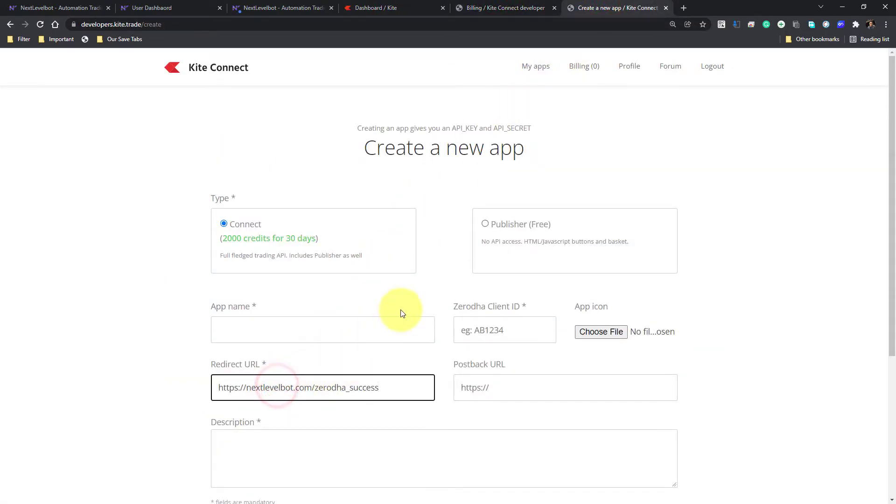
scroll(352, 309, down, 3)
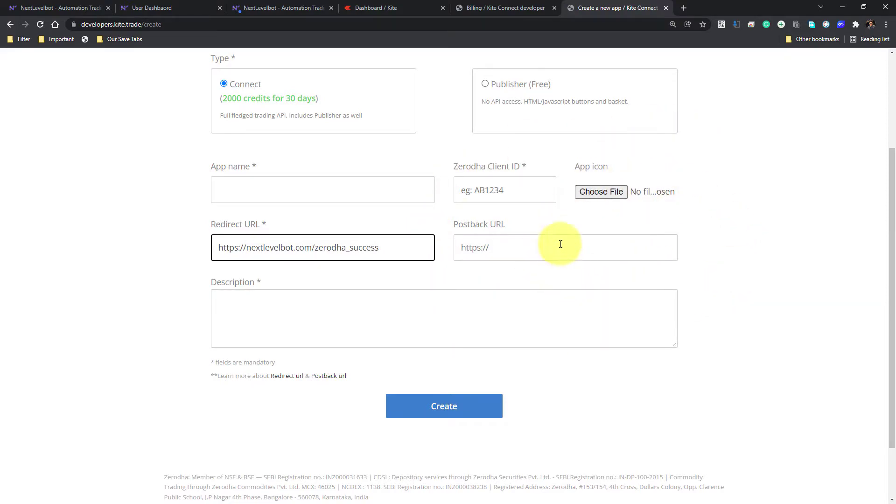
scroll(768, 208, up, 3)
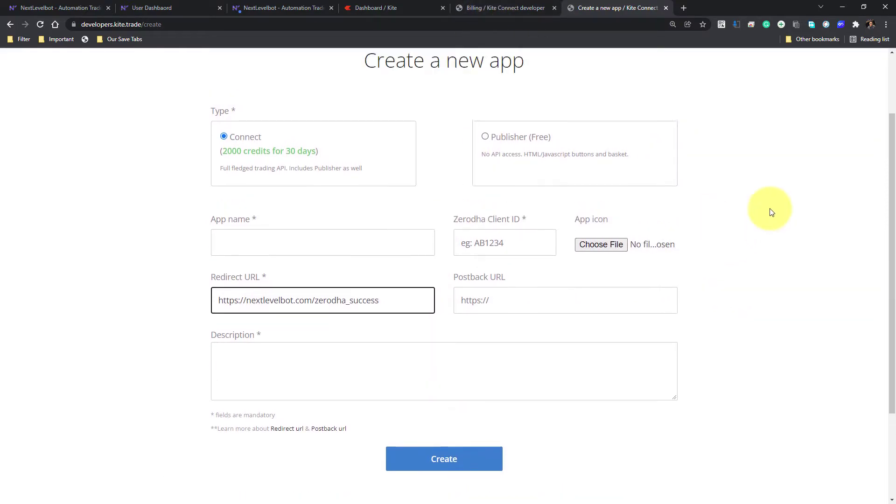
Open the existing nextlevelbot app from the My apps list and check its Redirect URL.
click(535, 70)
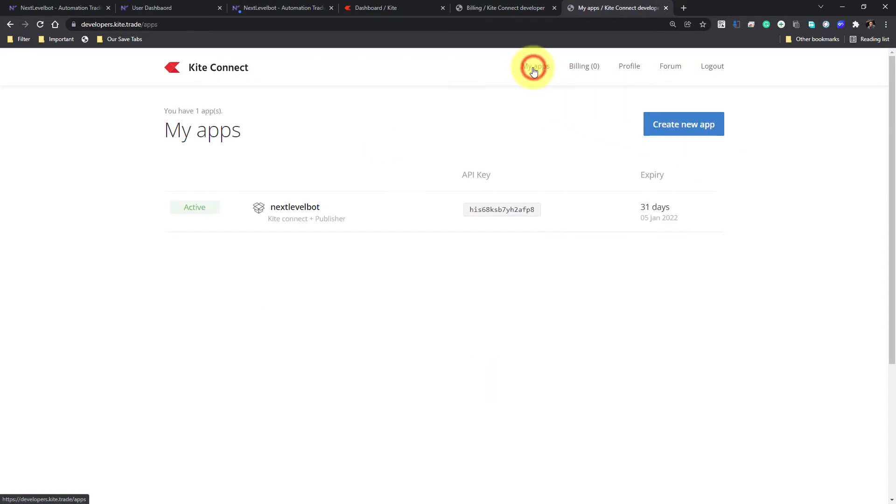
click(360, 214)
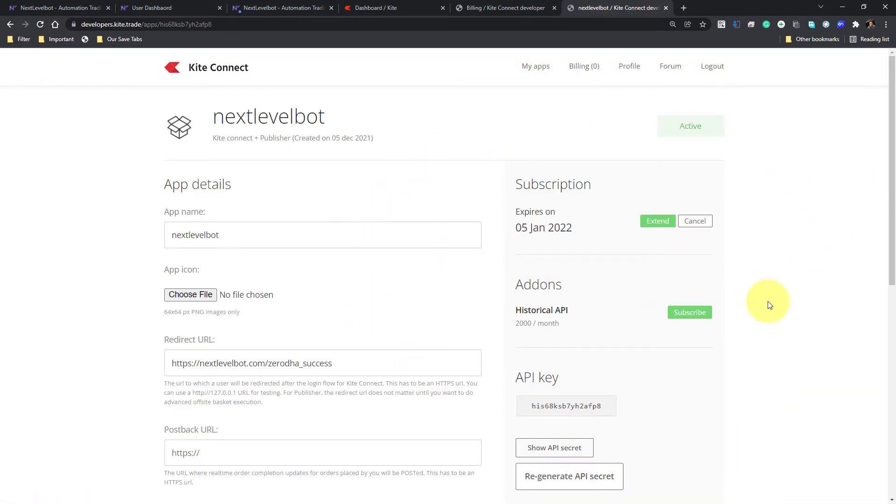
triple_click(354, 366)
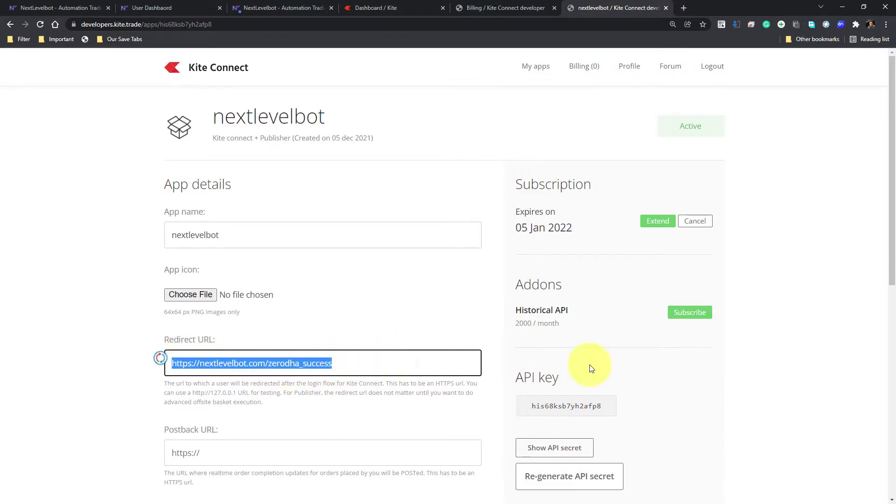
click(685, 364)
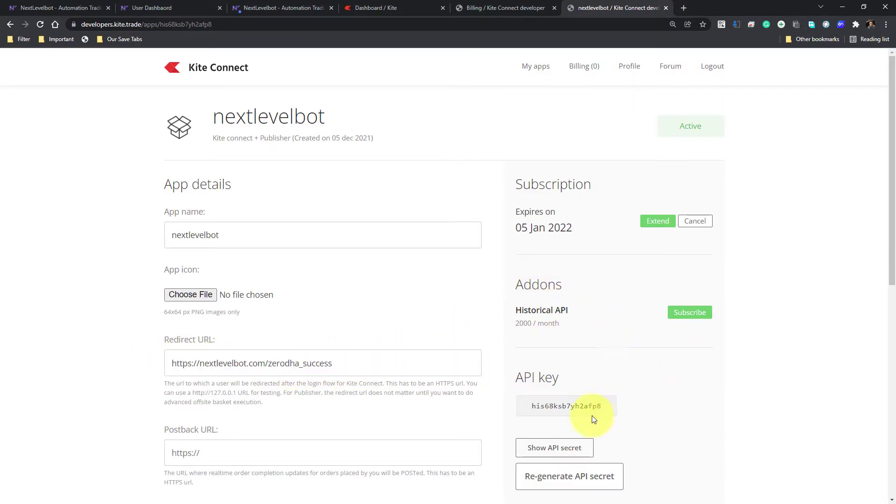
Reveal the API secret of the nextlevelbot app and copy its API key.
click(555, 448)
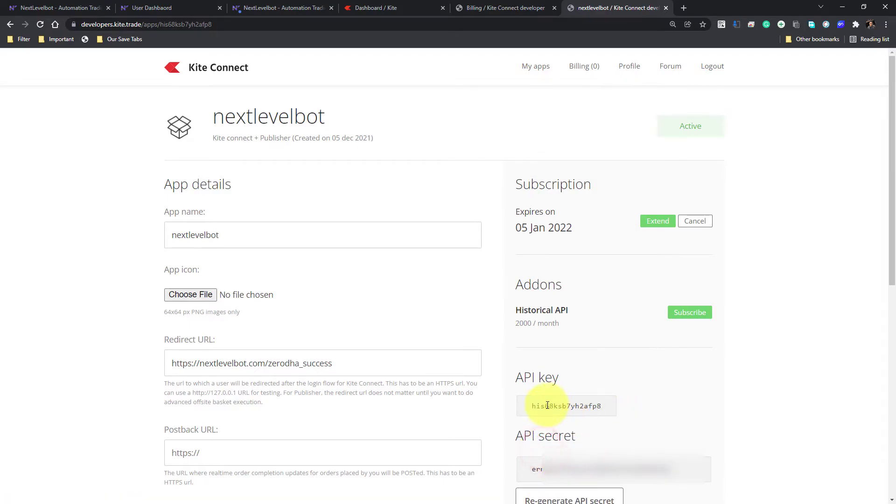
drag(515, 379, 578, 390)
drag(523, 468, 660, 468)
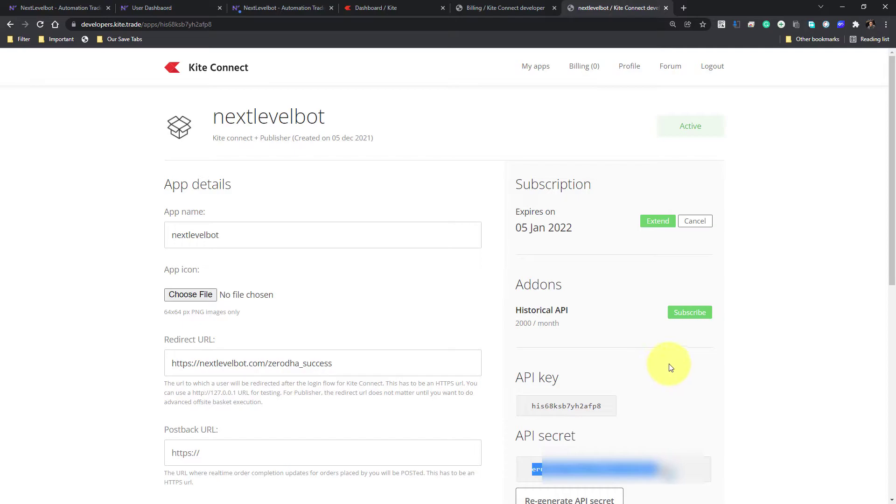
double_click(550, 408)
key(ctrl+c)
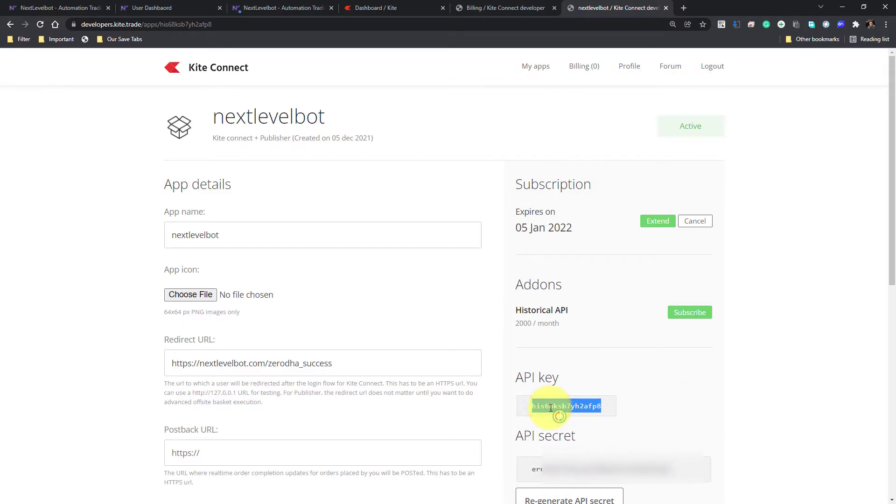
Switch to the NextLevelbot dashboard and open its Api Credentials page in a new tab.
click(140, 8)
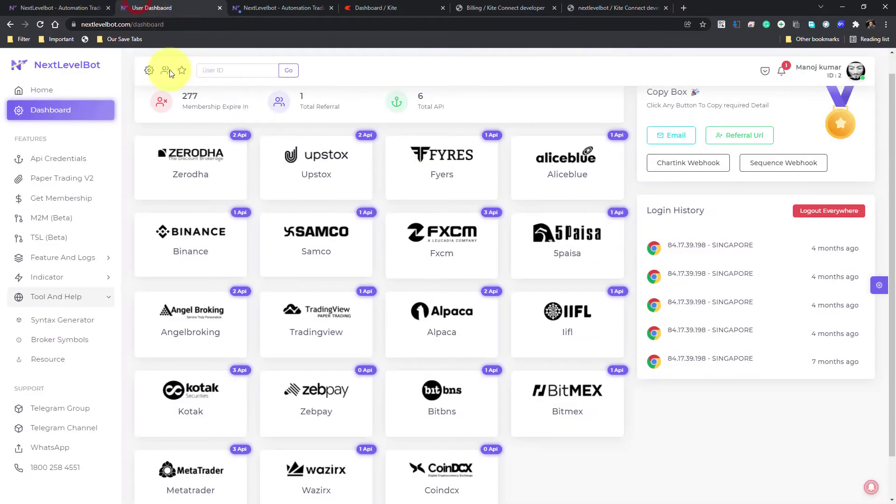
right_click(65, 162)
click(86, 171)
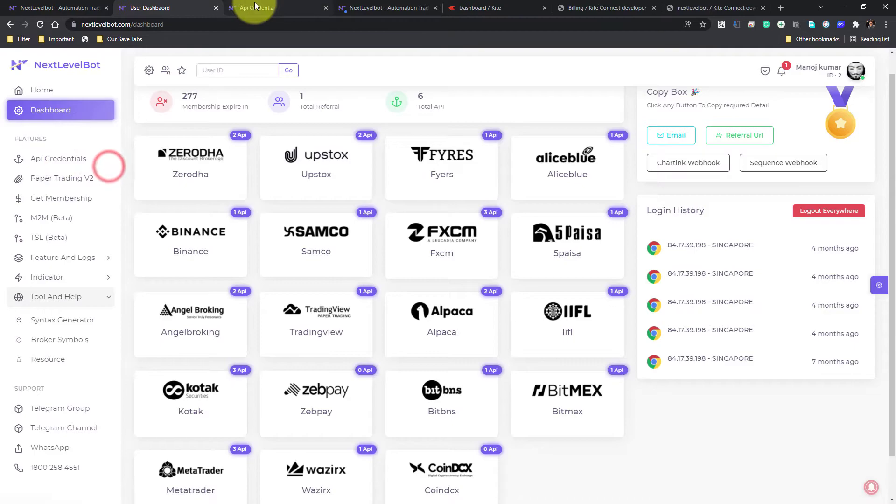
click(257, 8)
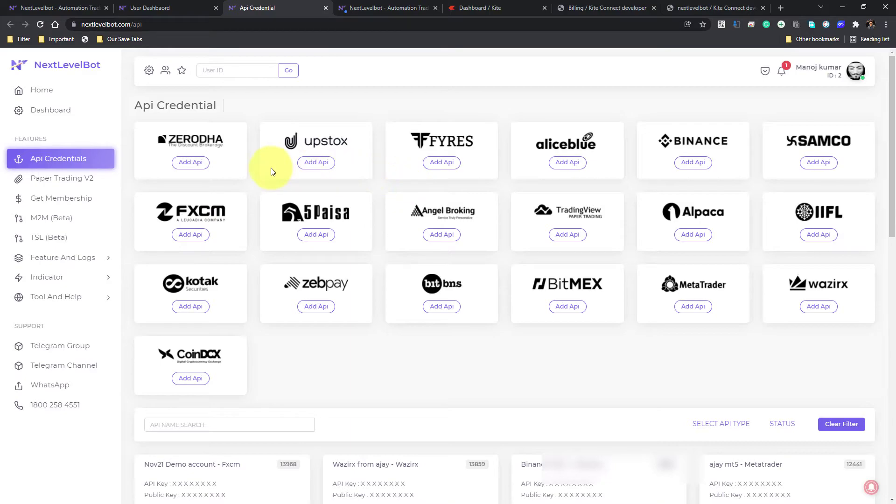
Start adding a Zerodha API with the app name xyz and paste the copied API key into its Api Key field.
click(196, 166)
click(738, 94)
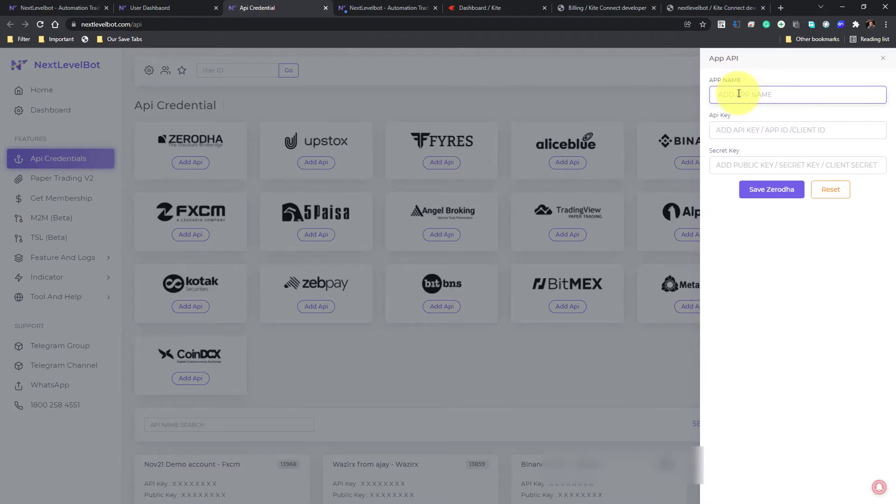
text(xyz)
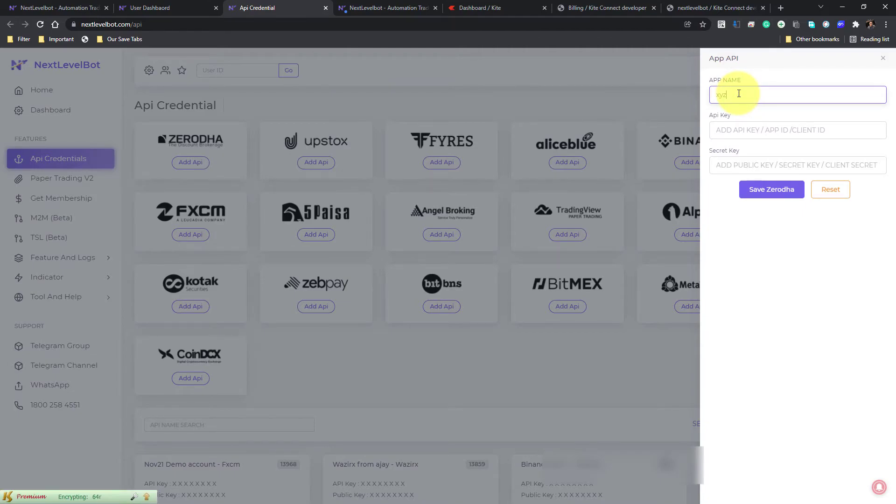
click(741, 136)
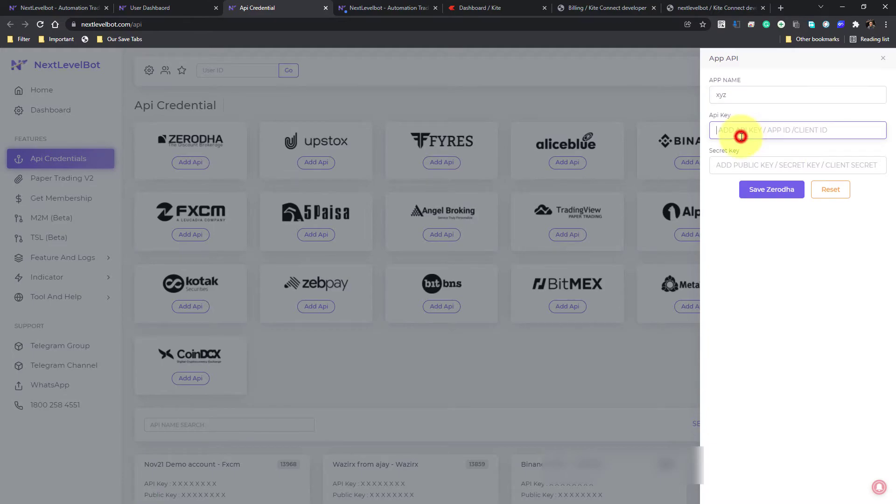
key(ctrl+v)
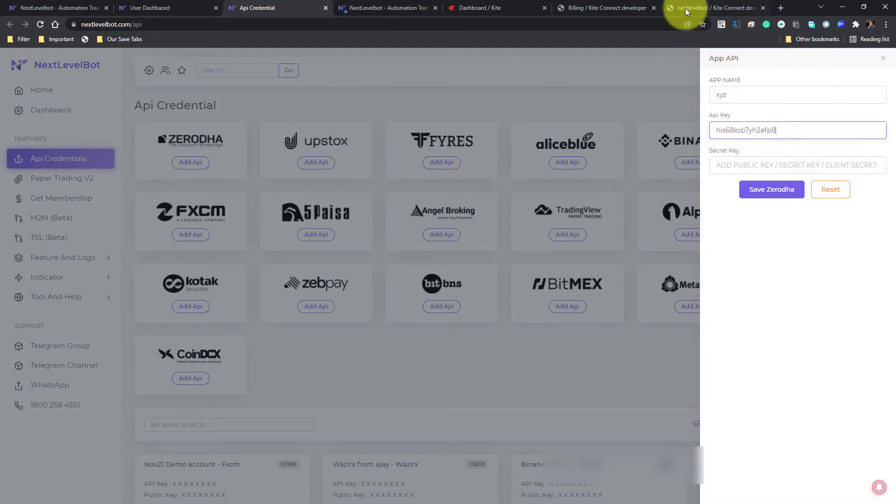
Switch back to the nextlevelbot app page on Kite Connect and copy its API secret.
click(516, 6)
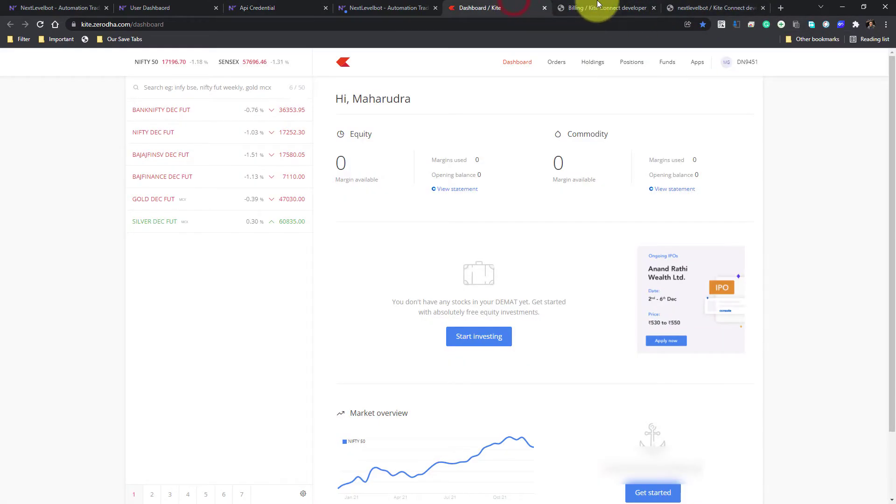
click(603, 6)
click(714, 7)
double_click(560, 414)
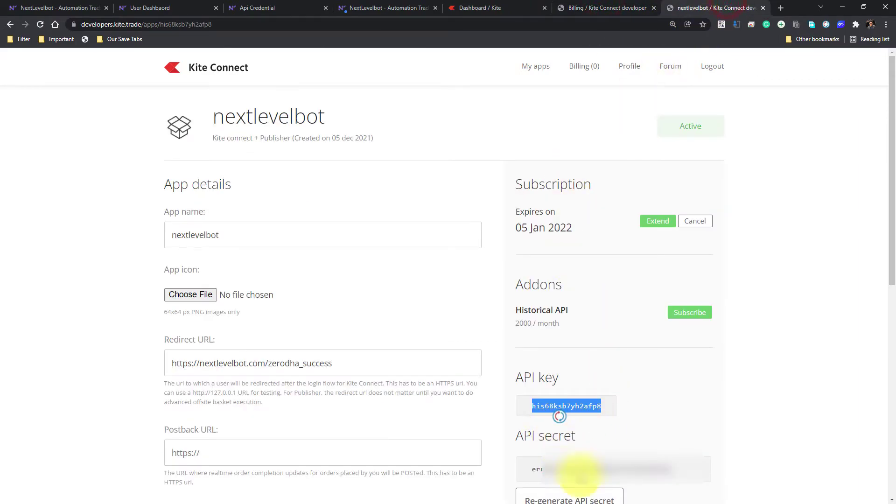
double_click(587, 468)
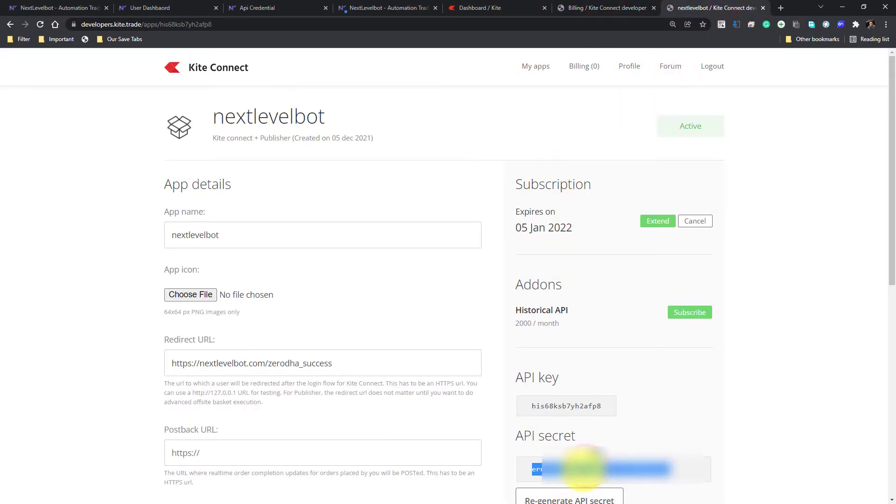
Paste the API secret into the Secret Key field of the Zerodha API form, save the credential and close the form.
click(254, 7)
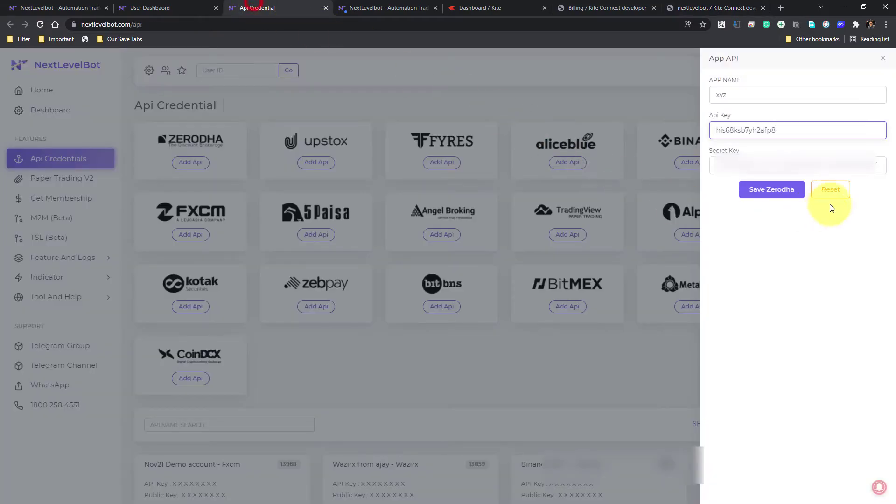
click(768, 164)
click(761, 194)
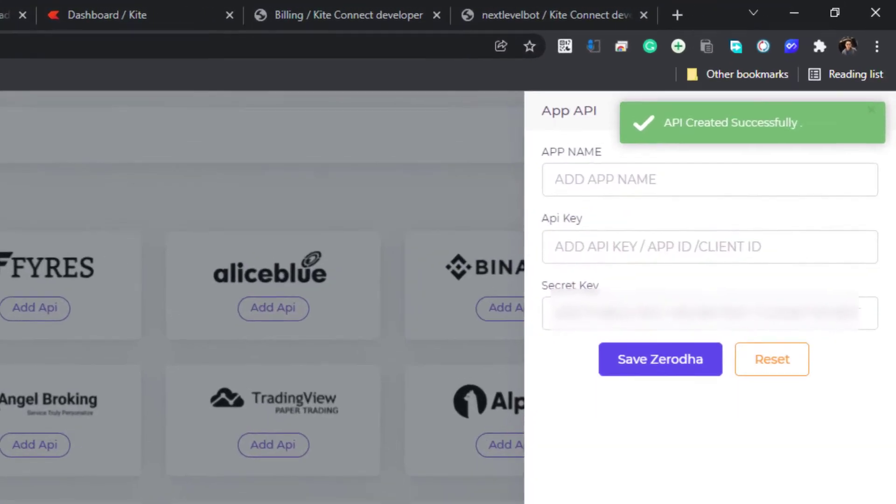
click(488, 139)
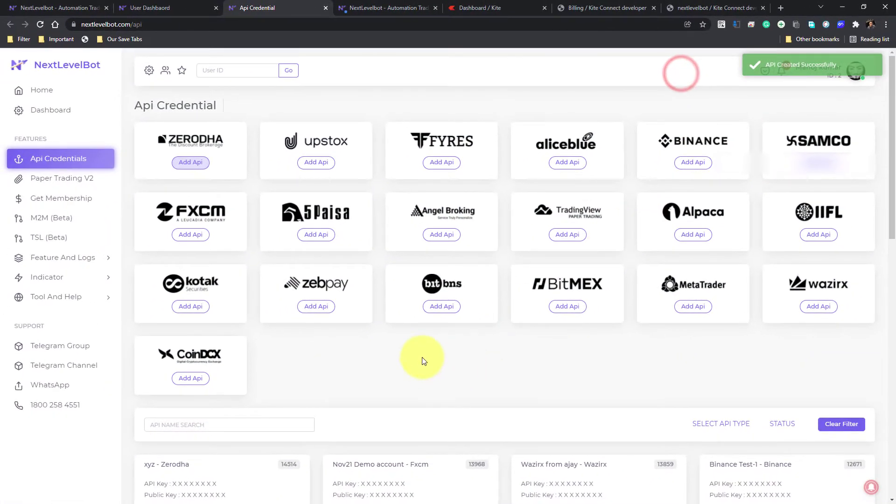
Turn on the new xyz - Zerodha credential in the API list.
scroll(423, 361, down, 2)
drag(145, 371, 191, 373)
click(191, 373)
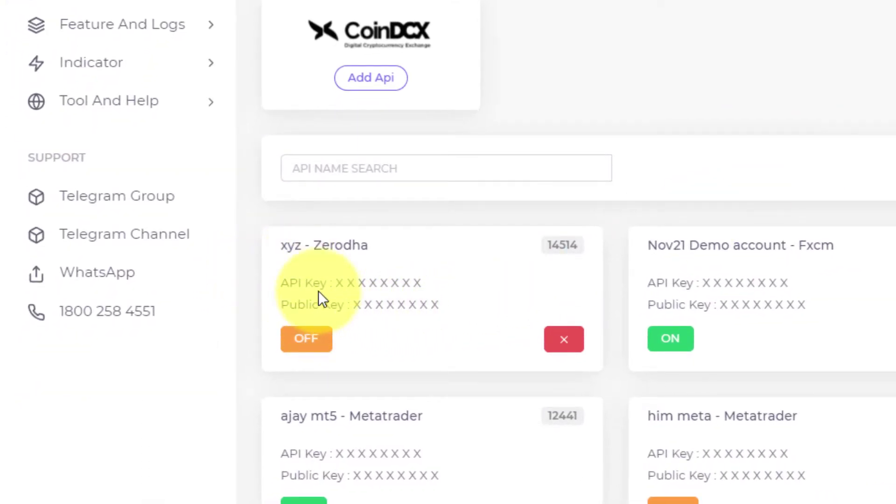
click(308, 345)
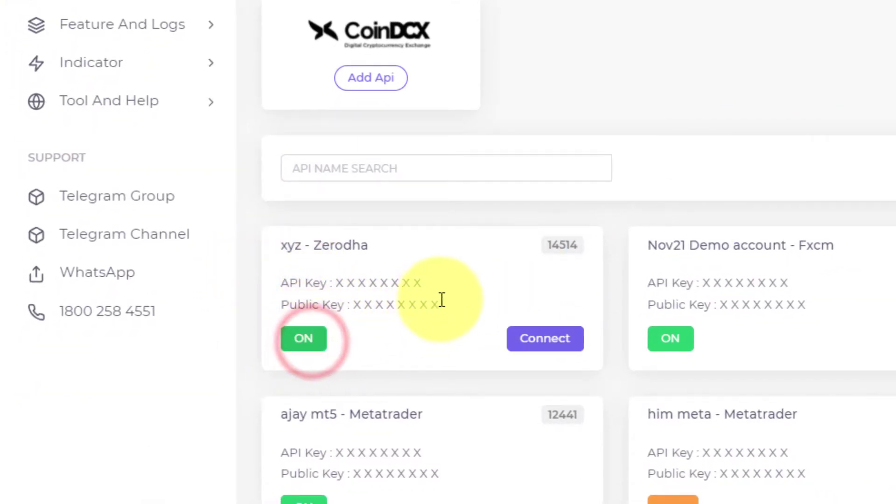
click(536, 355)
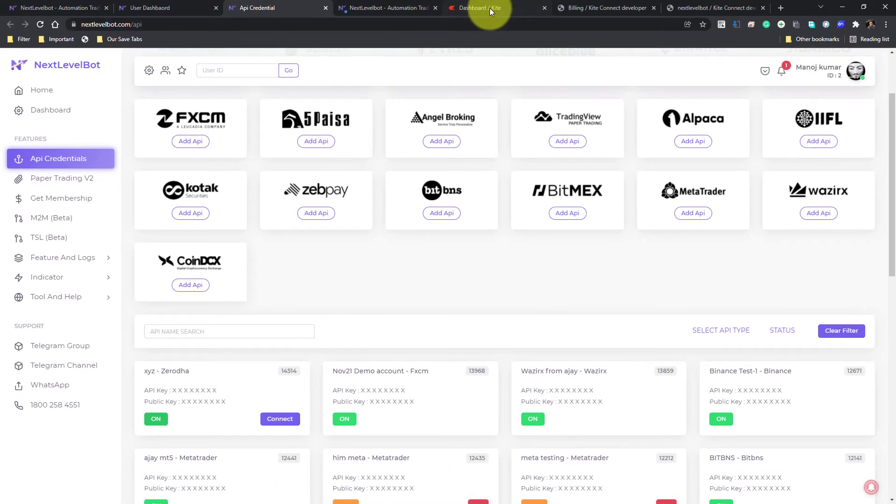
Check the Kite dashboard login, and connect the xyz - Zerodha credential from the Api Credentials page.
click(484, 8)
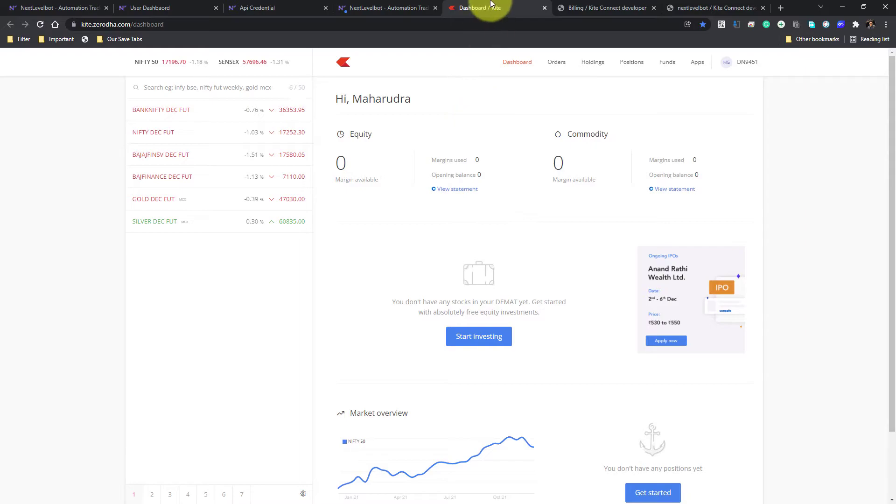
click(154, 5)
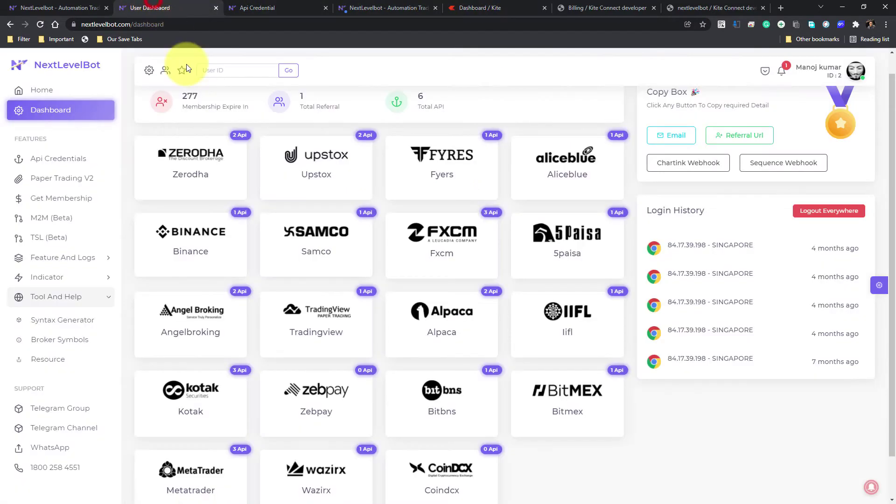
click(276, 7)
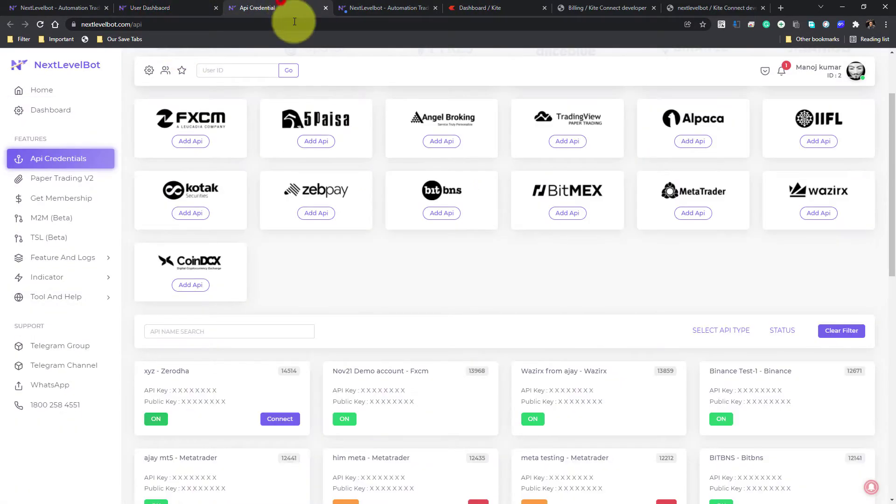
click(296, 419)
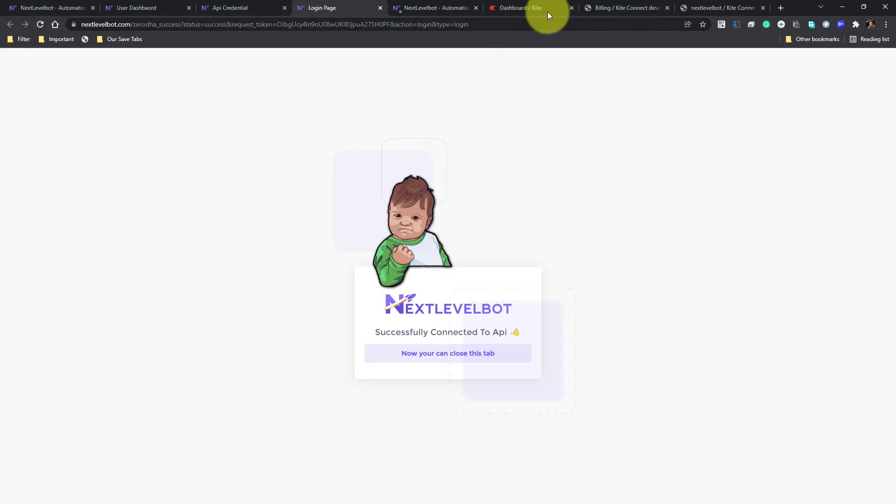
Switch to Kite and open the Password & Security settings of the account profile.
click(537, 5)
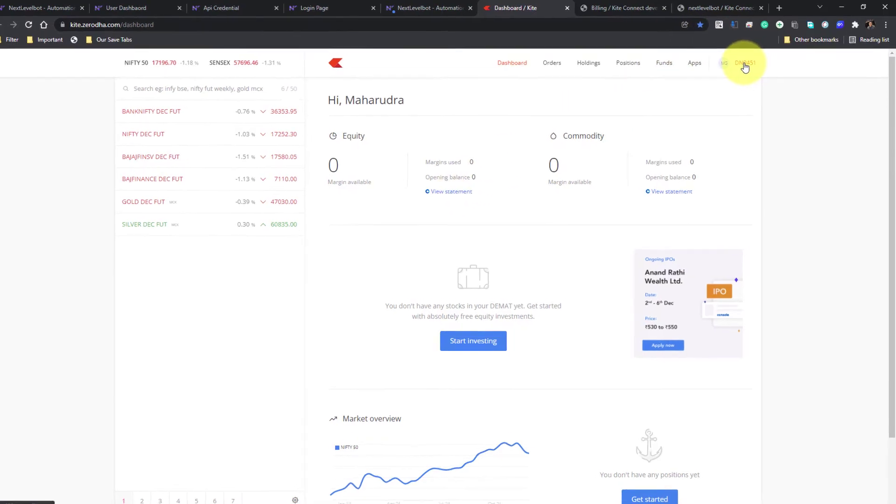
click(745, 67)
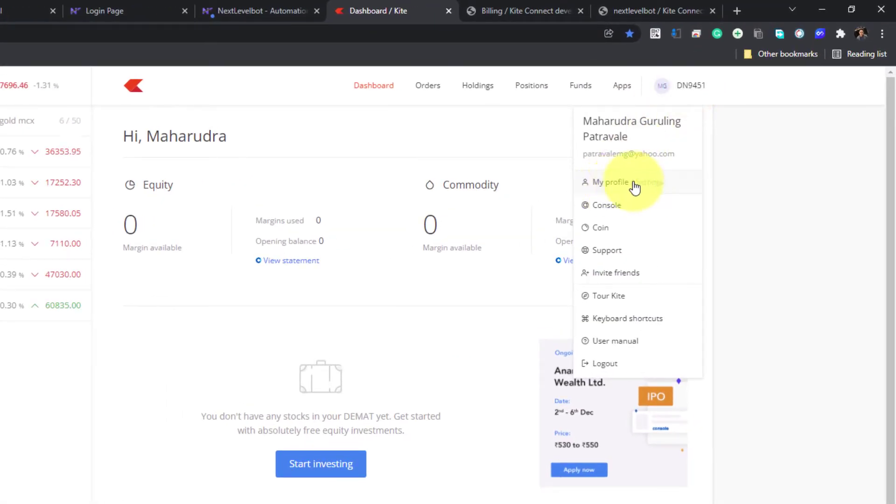
click(634, 183)
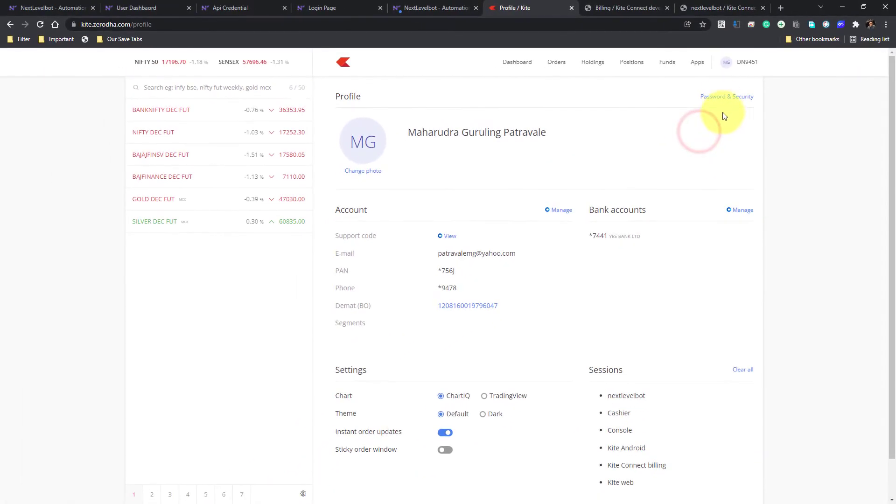
click(728, 98)
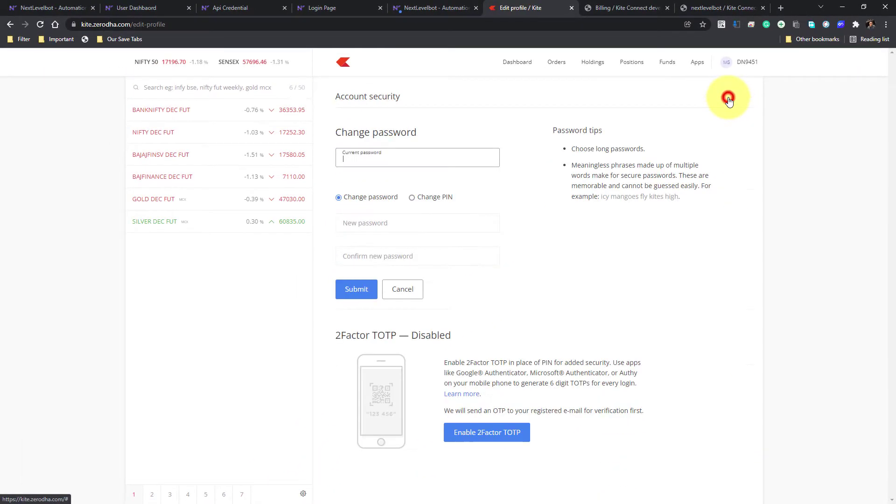